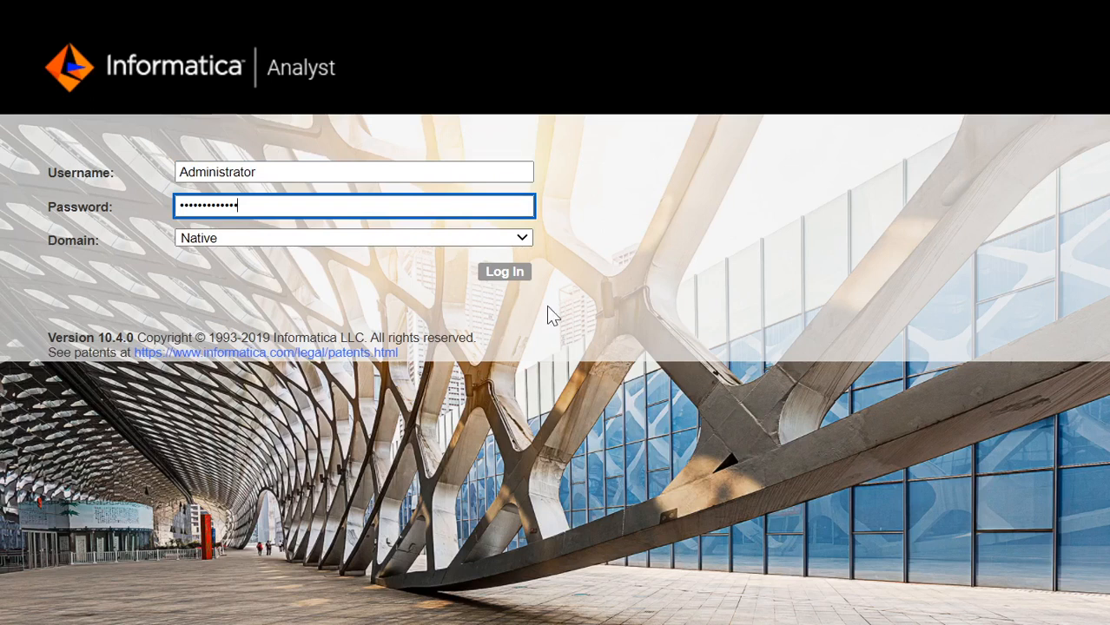
Log in to the Analyst tool and start a new enterprise discovery profile
{"action": "left_click", "coordinate": [512, 272]}
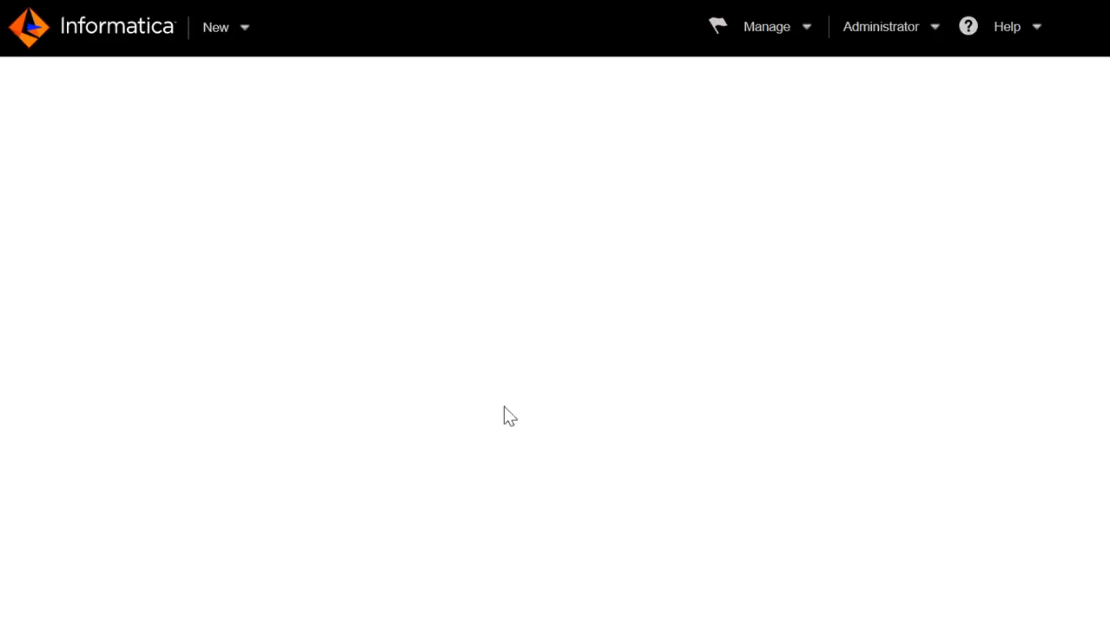
{"action": "left_click", "coordinate": [245, 31]}
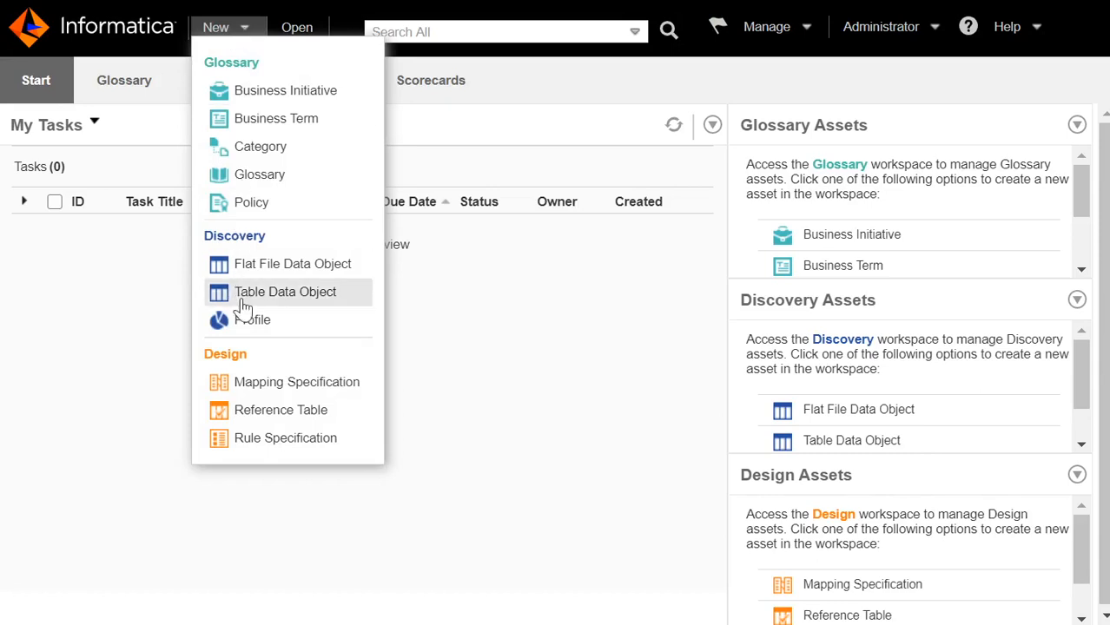
{"action": "left_click", "coordinate": [255, 323]}
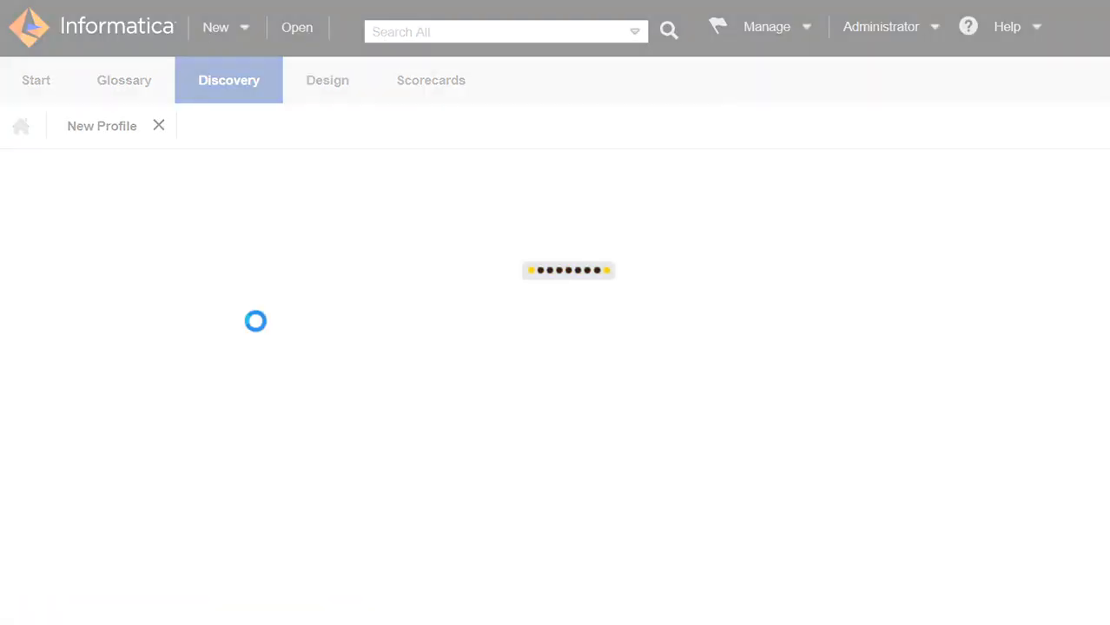
{"action": "left_click", "coordinate": [126, 292]}
{"action": "left_click", "coordinate": [982, 181]}
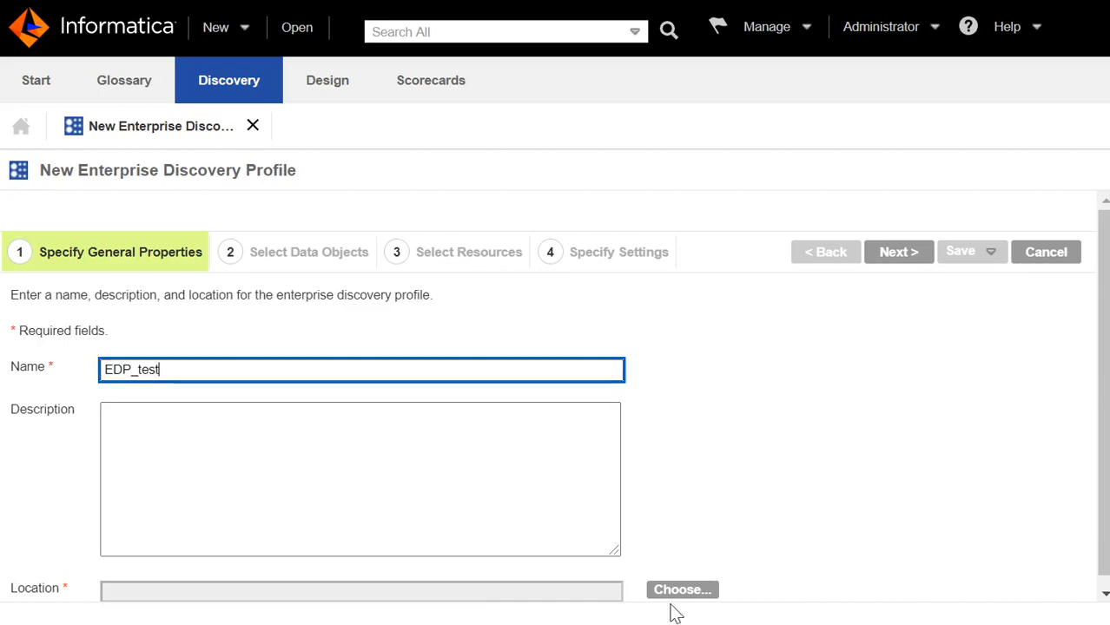
Name the enterprise discovery profile EDP_test and set its location to the project listed just above permissisons
{"action": "left_click", "coordinate": [693, 590]}
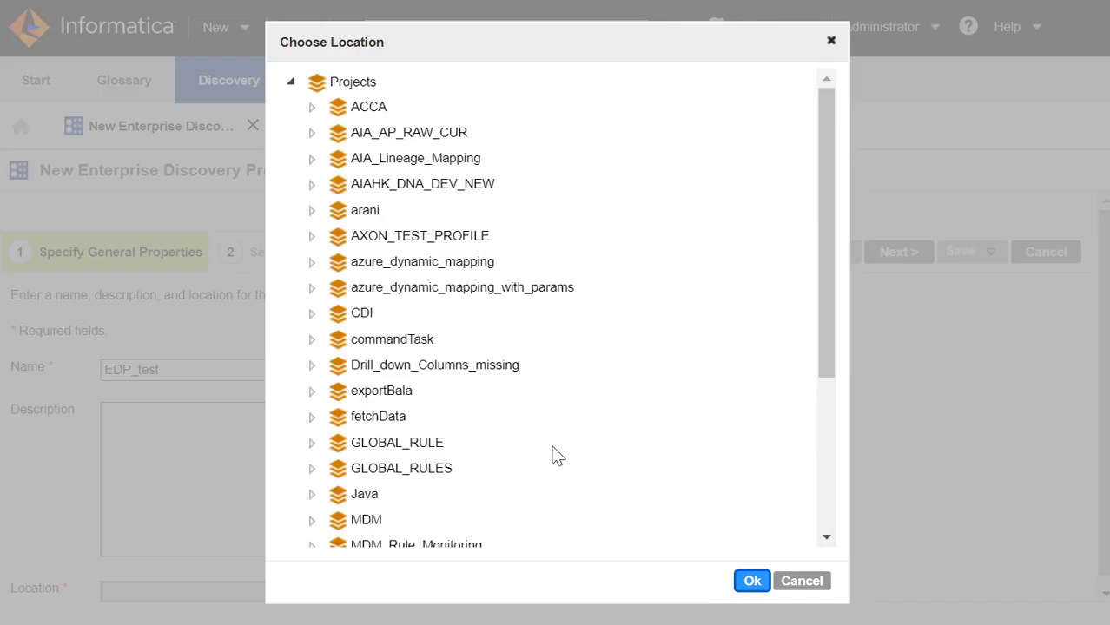
{"action": "scroll", "coordinate": [446, 346], "scroll_direction": "down", "scroll_amount": 3}
{"action": "left_click", "coordinate": [382, 364]}
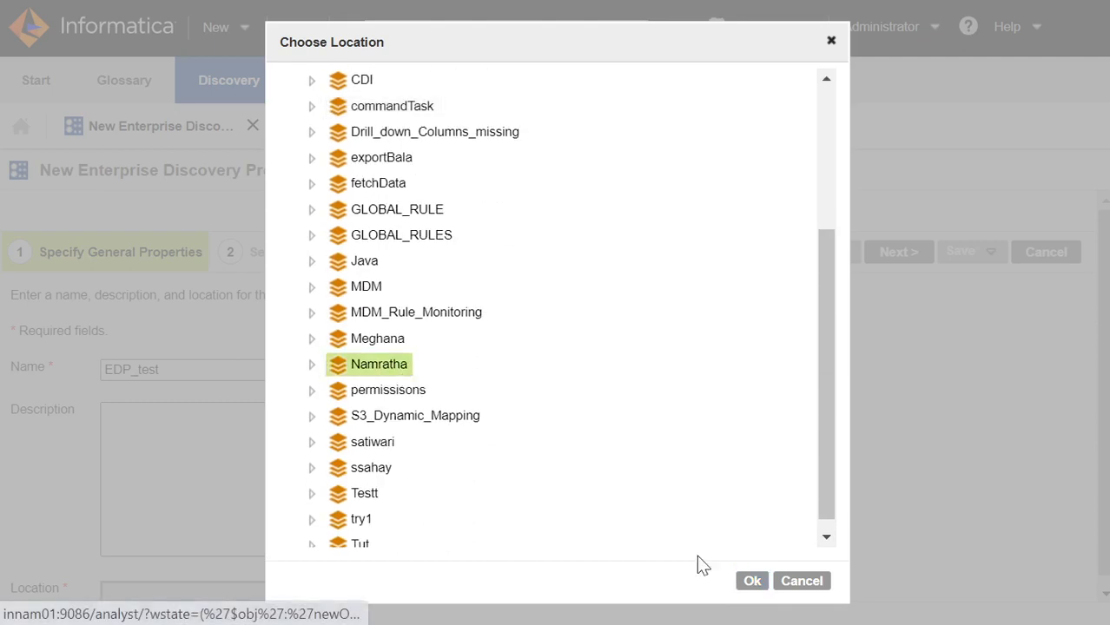
{"action": "left_click", "coordinate": [753, 584]}
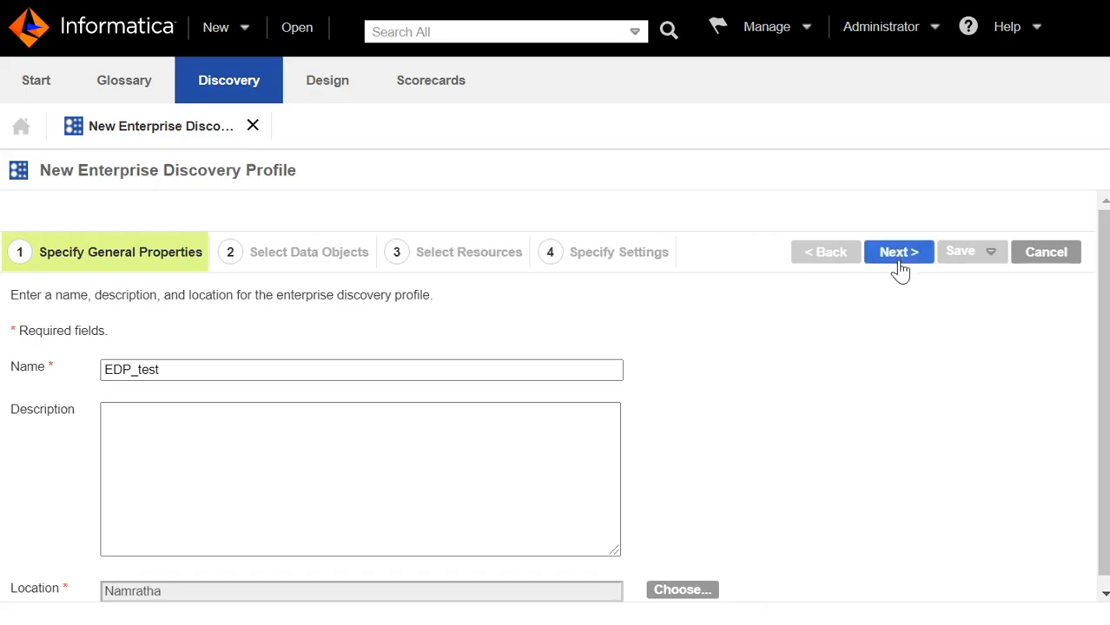
{"action": "left_click", "coordinate": [899, 253]}
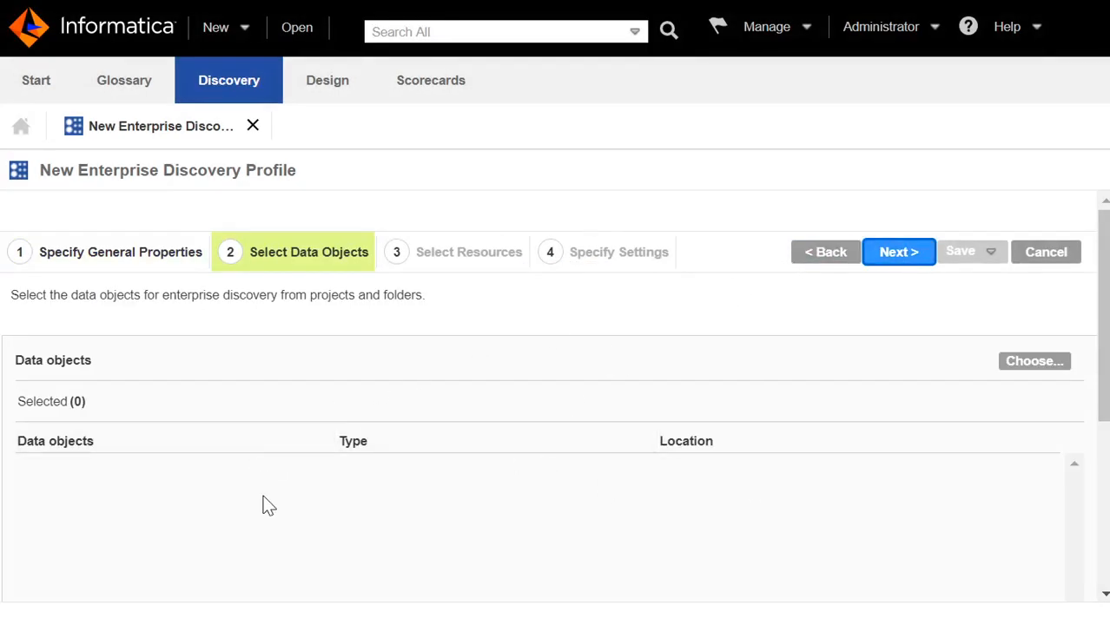
Add the ITEMS and ITEMS_IN_PROMOTIONS data objects from the project's EDP folder, and continue to resource selection
{"action": "left_click", "coordinate": [1040, 365]}
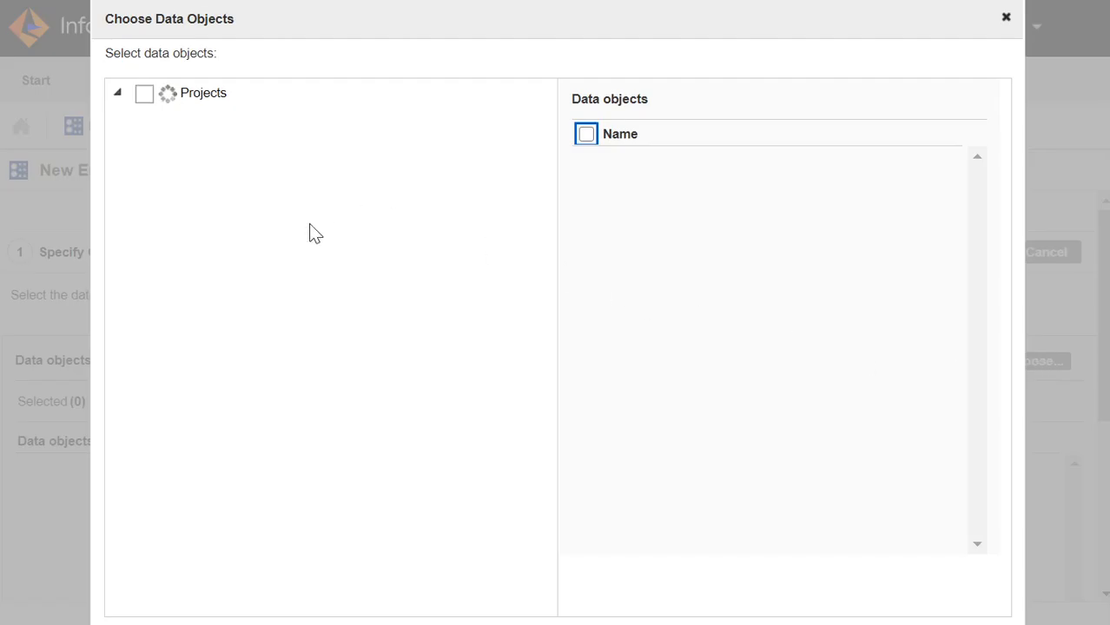
{"action": "scroll", "coordinate": [191, 489], "scroll_direction": "down", "scroll_amount": 3}
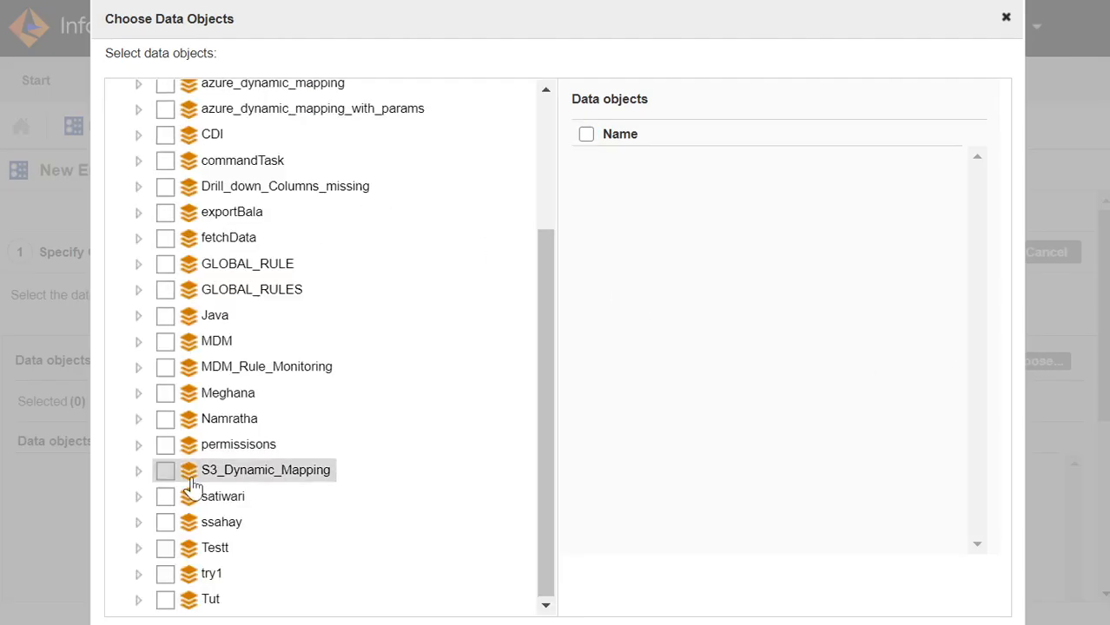
{"action": "left_click", "coordinate": [140, 421]}
{"action": "scroll", "coordinate": [170, 417], "scroll_direction": "down", "scroll_amount": 3}
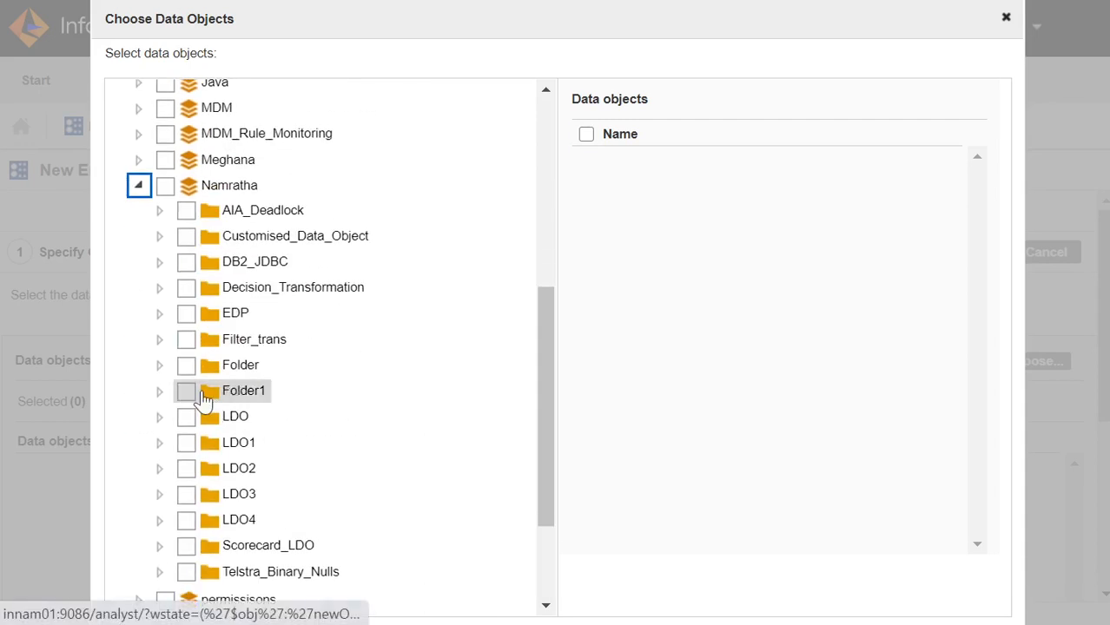
{"action": "left_click", "coordinate": [160, 314]}
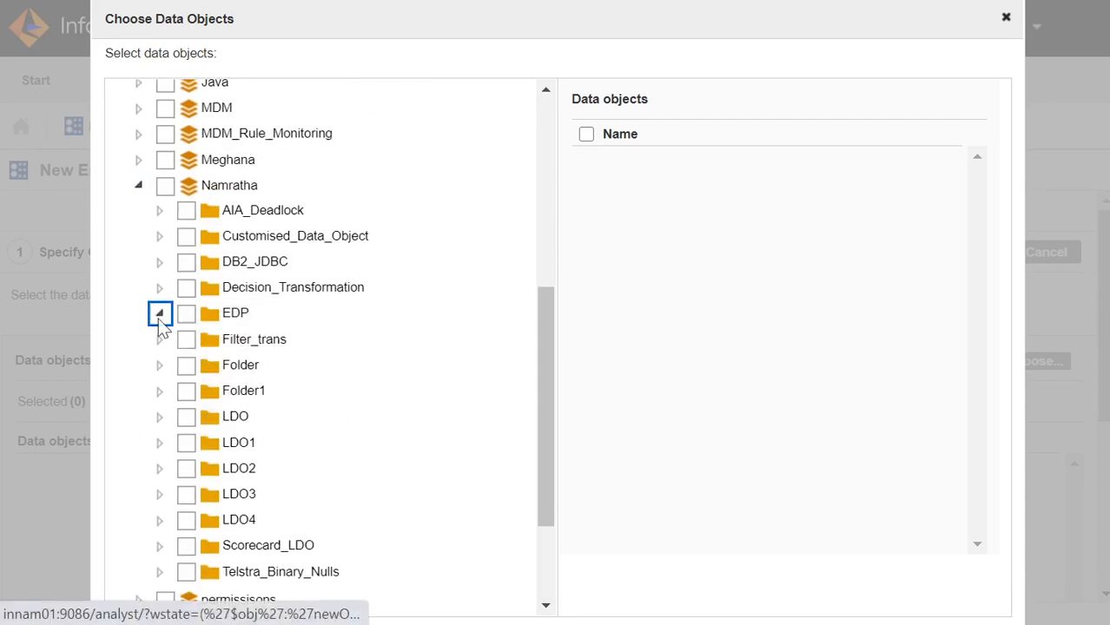
{"action": "left_click", "coordinate": [187, 314]}
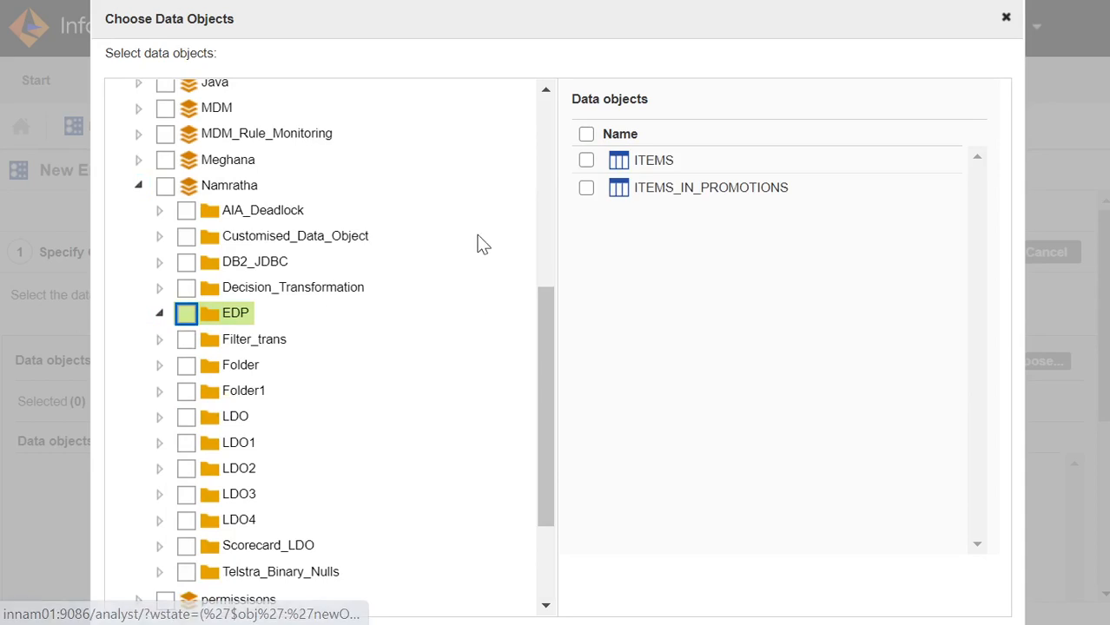
{"action": "left_click", "coordinate": [586, 161]}
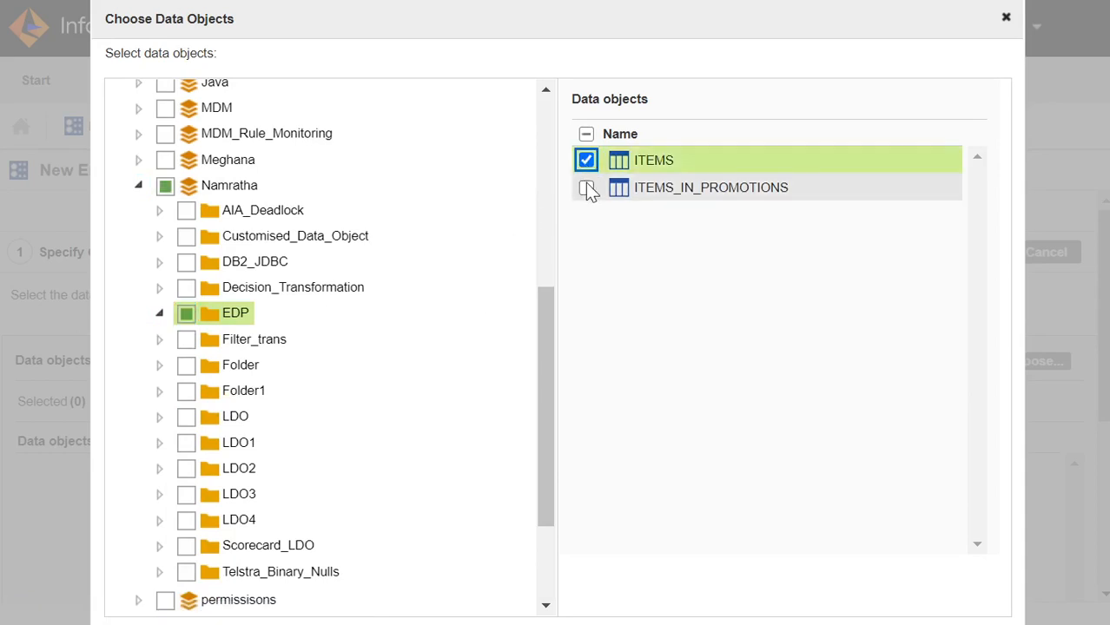
{"action": "left_click", "coordinate": [585, 186]}
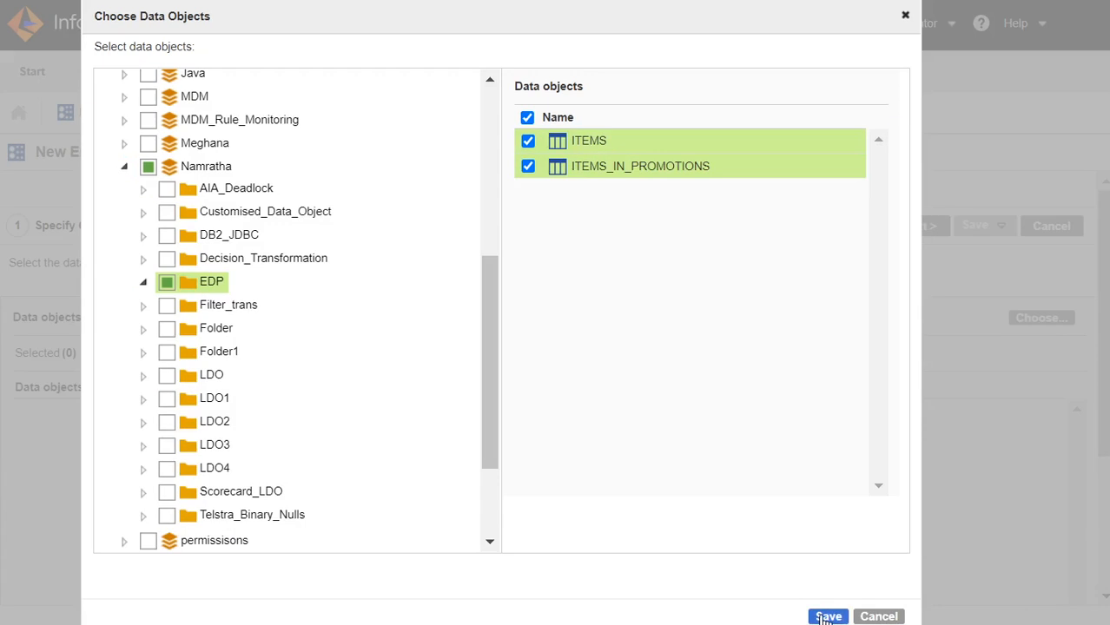
{"action": "left_click", "coordinate": [827, 617]}
{"action": "left_click", "coordinate": [932, 228]}
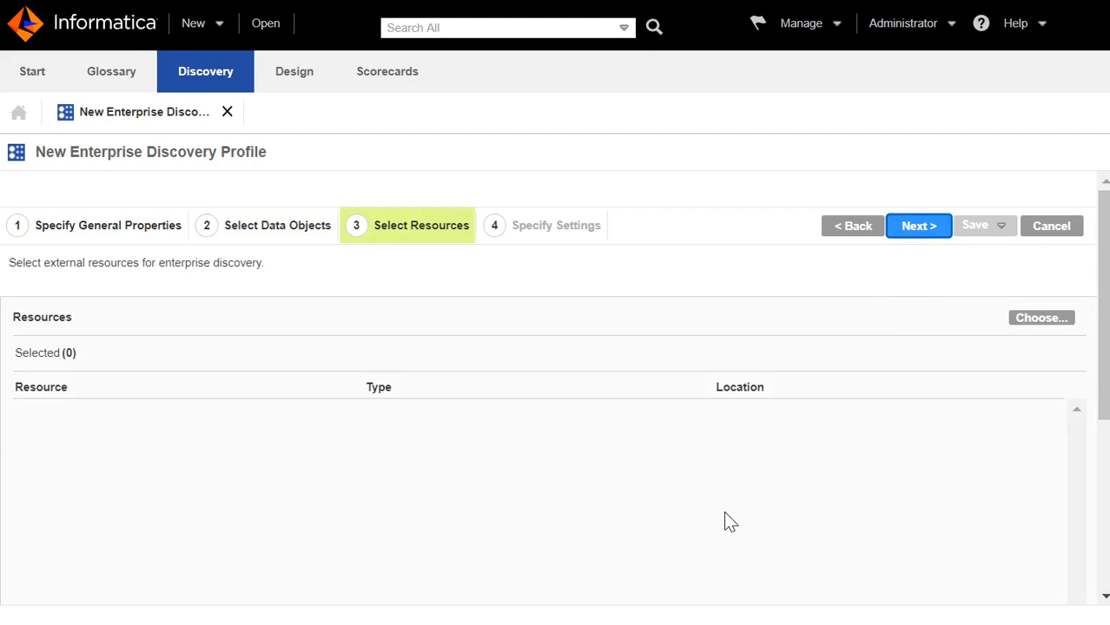
Add the ORDER_ITEMS and ORDERS tables from the Oracle connection Target_Con as resources, filtering by ORDER, and continue to the settings
{"action": "left_click", "coordinate": [1044, 319]}
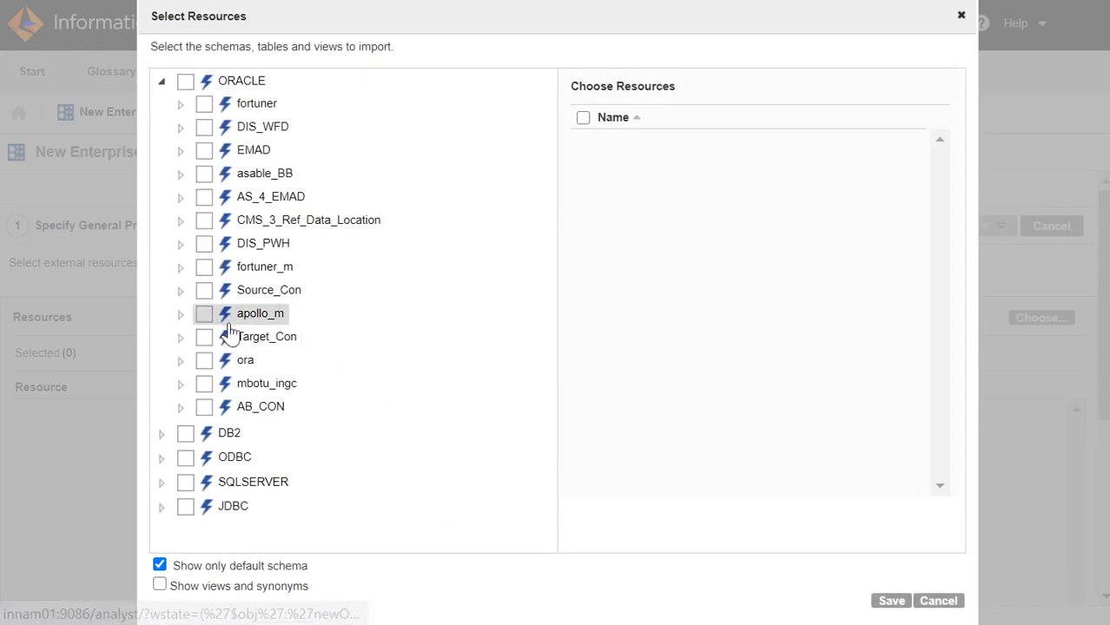
{"action": "left_click", "coordinate": [203, 338]}
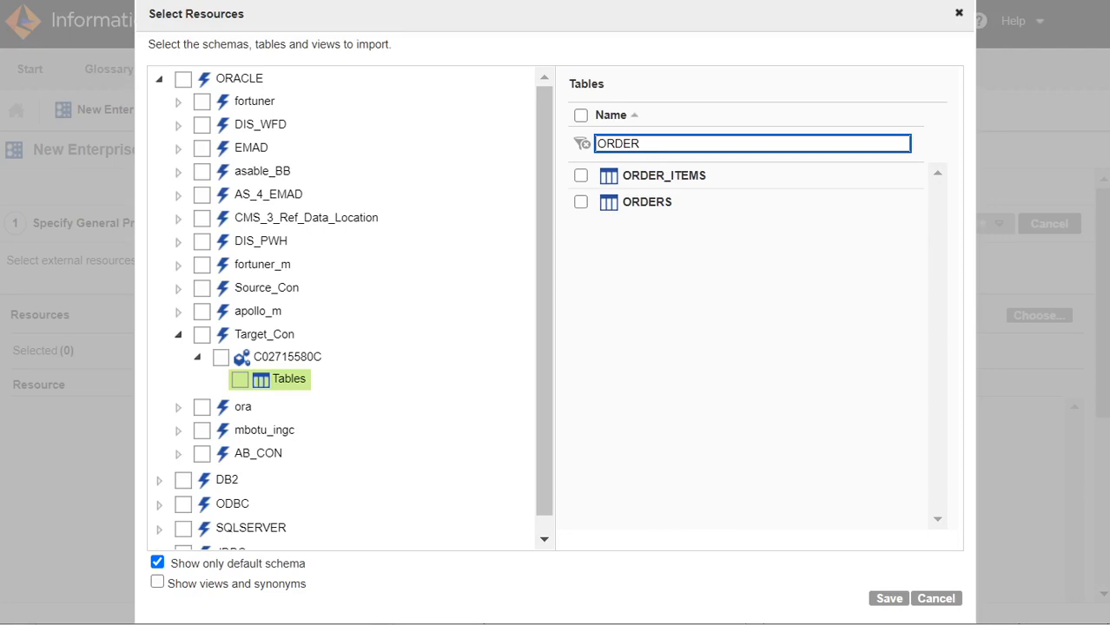
{"action": "left_click", "coordinate": [581, 177]}
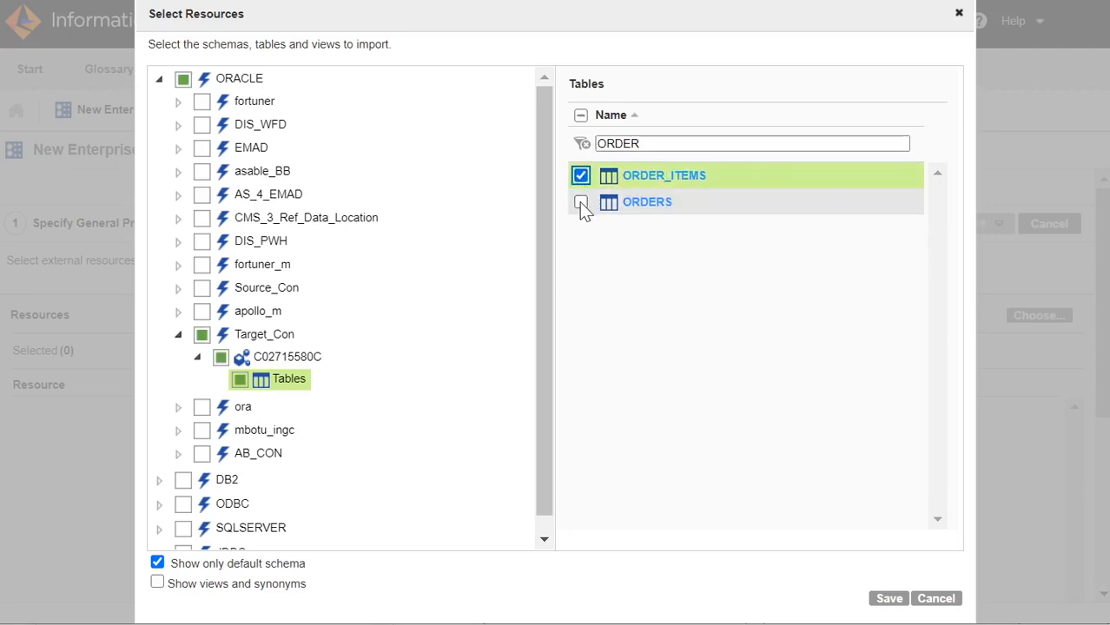
{"action": "left_click", "coordinate": [581, 202]}
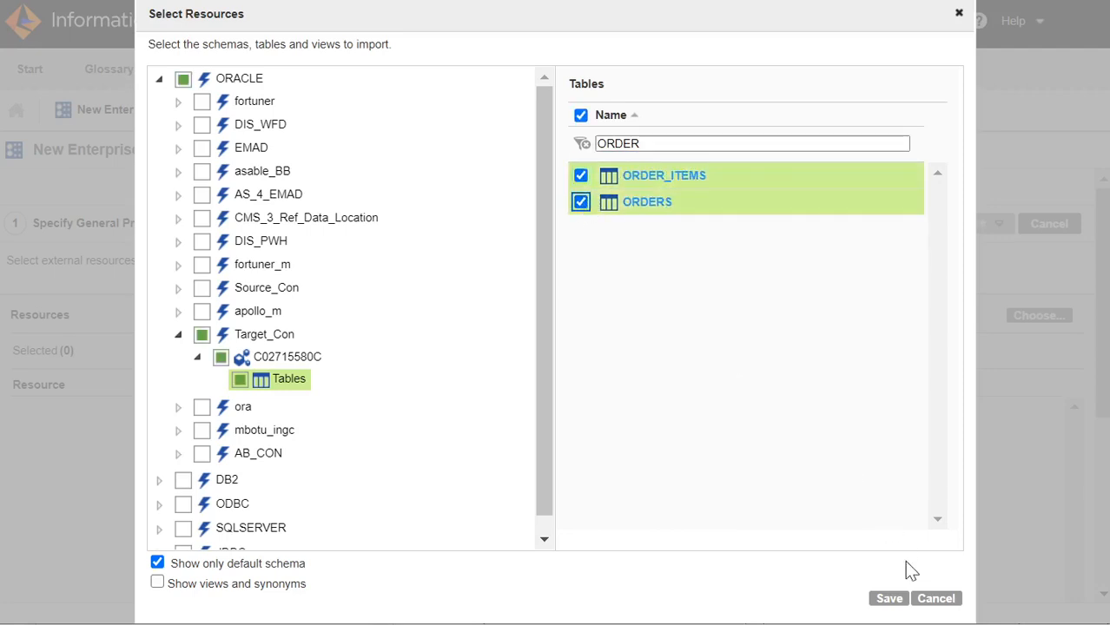
{"action": "left_click", "coordinate": [890, 599]}
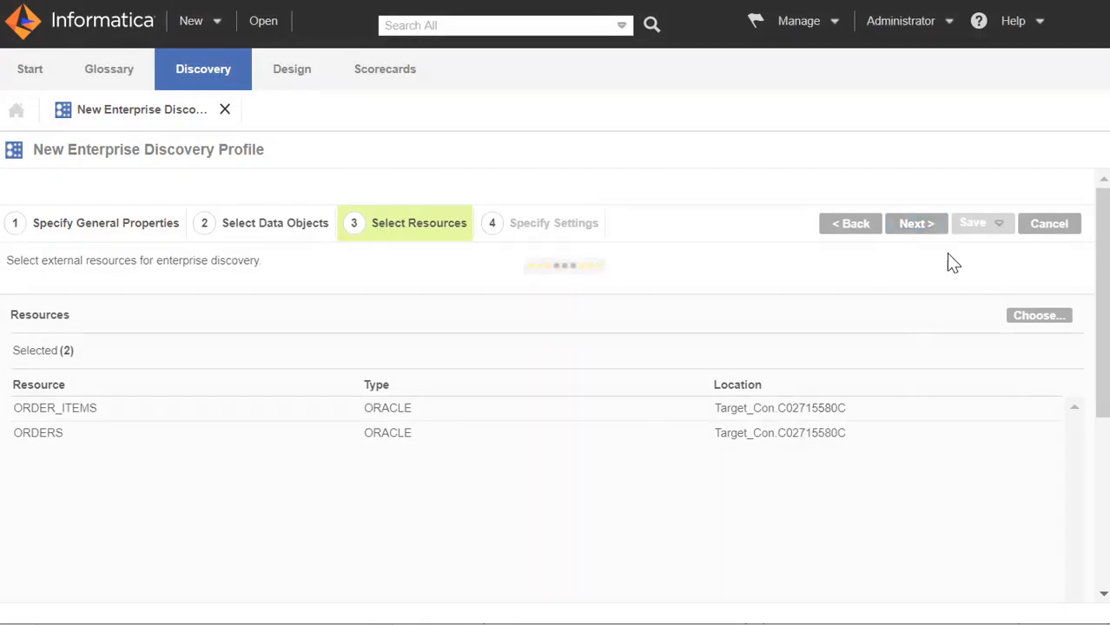
{"action": "left_click", "coordinate": [931, 224]}
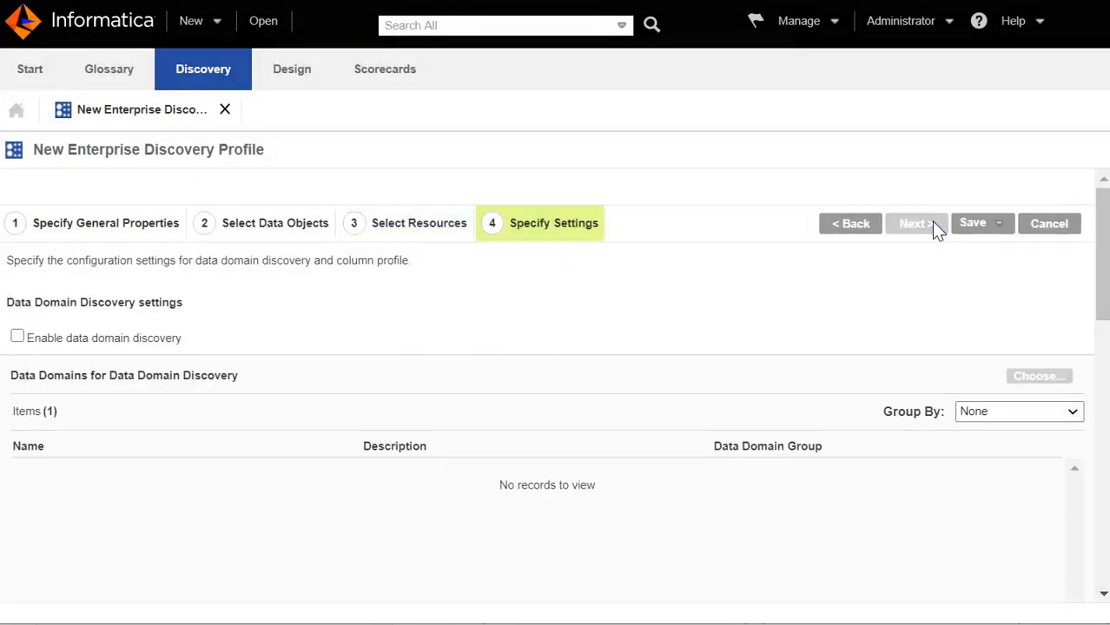
Review the data domain discovery, column profile, run-time environment and sampling settings, trying the first-rows sample before reselecting all rows
{"action": "scroll", "coordinate": [461, 355], "scroll_direction": "down", "scroll_amount": 2}
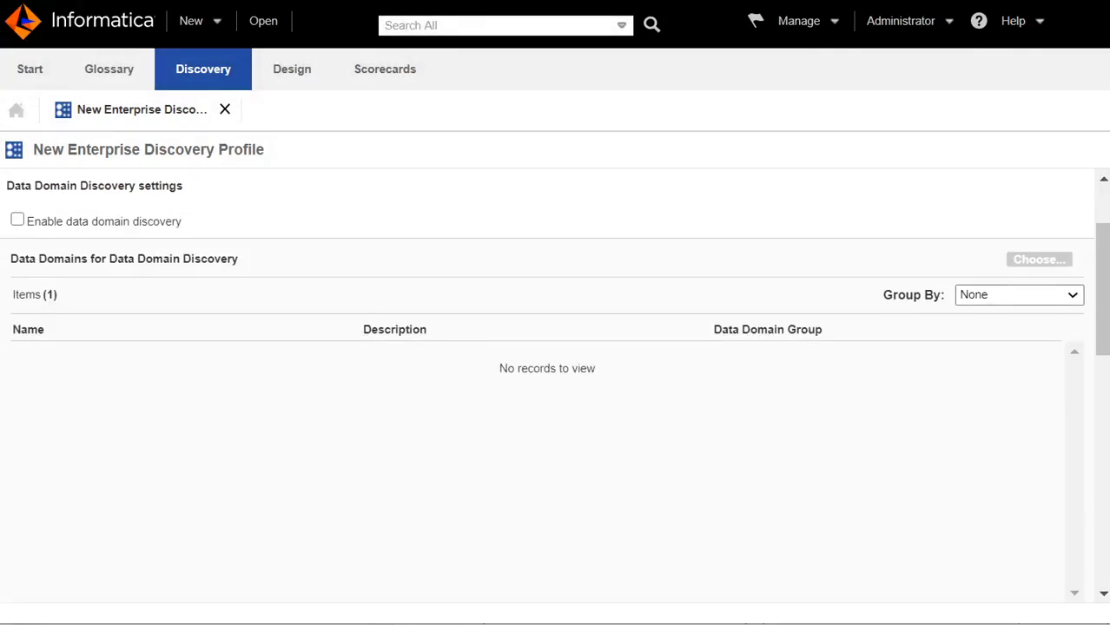
{"action": "scroll", "coordinate": [988, 402], "scroll_direction": "down", "scroll_amount": 2}
{"action": "scroll", "coordinate": [632, 381], "scroll_direction": "up", "scroll_amount": 2}
{"action": "scroll", "coordinate": [157, 283], "scroll_direction": "down", "scroll_amount": 8}
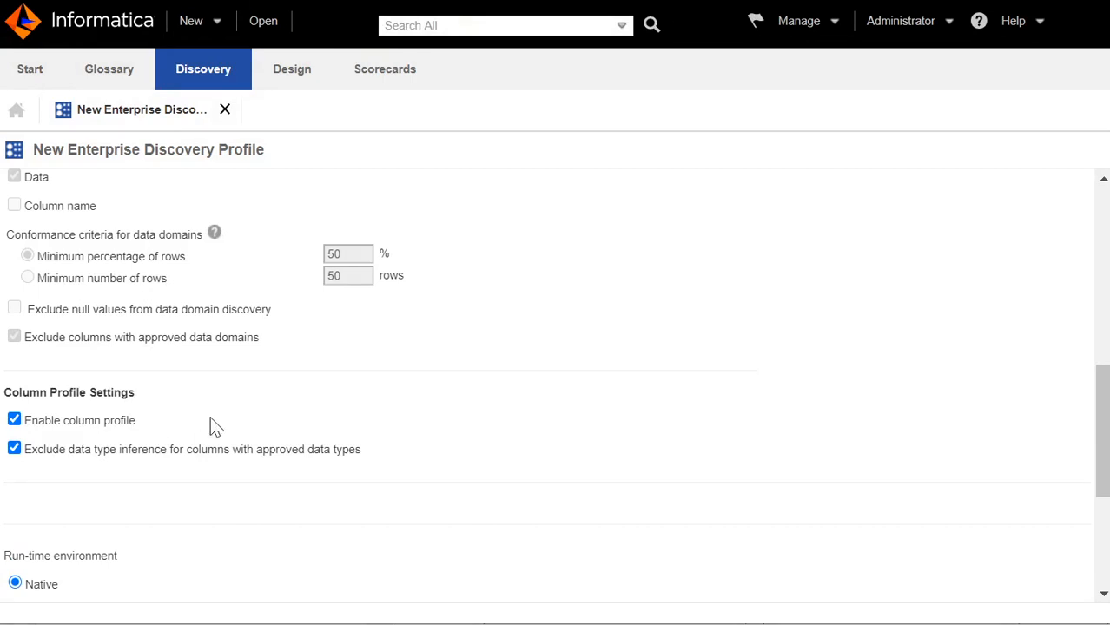
{"action": "scroll", "coordinate": [215, 425], "scroll_direction": "down", "scroll_amount": 4}
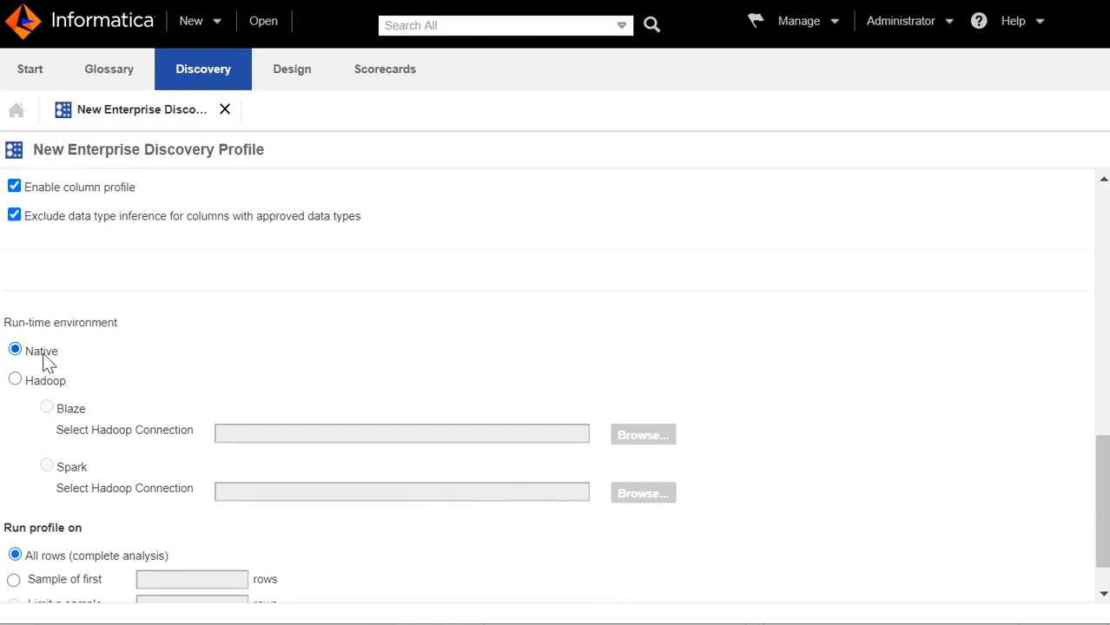
{"action": "scroll", "coordinate": [104, 347], "scroll_direction": "down", "scroll_amount": 1}
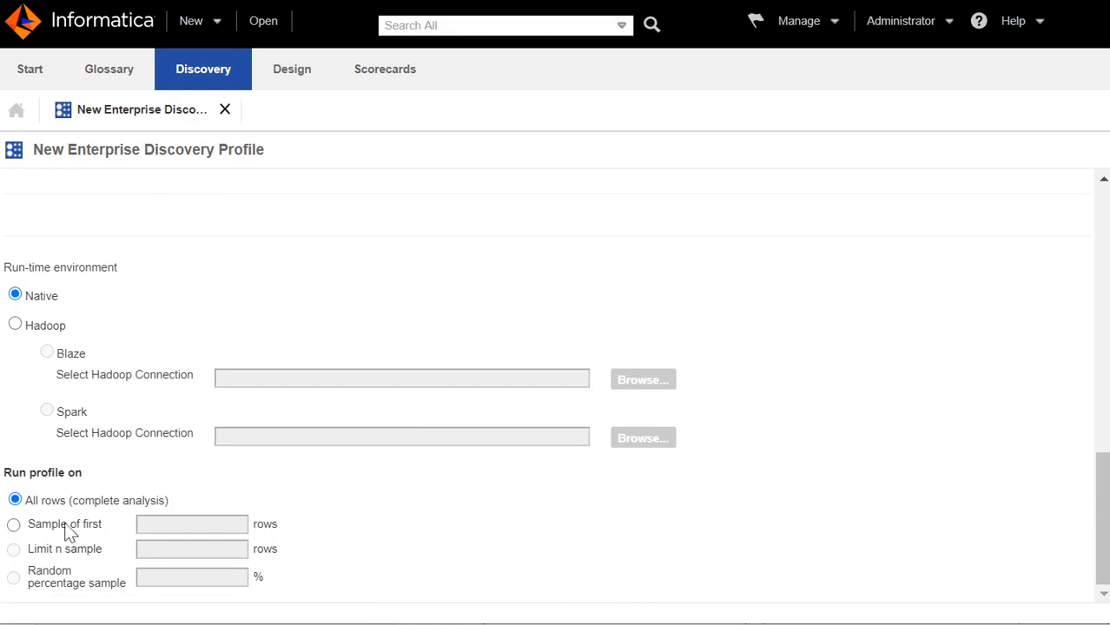
{"action": "left_click", "coordinate": [14, 525]}
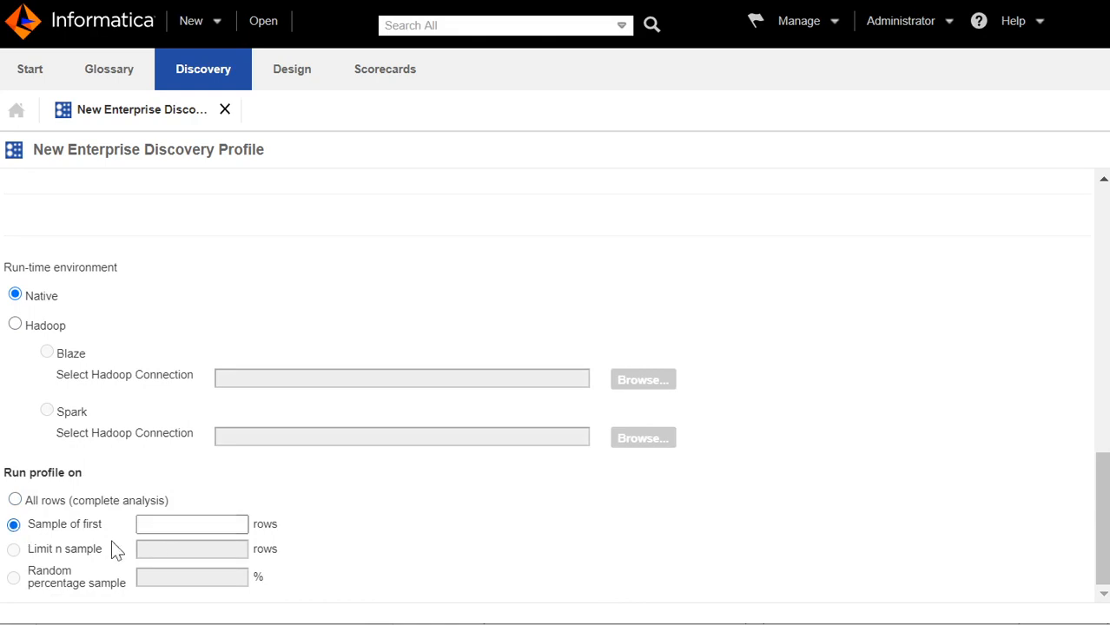
{"action": "left_click", "coordinate": [16, 501]}
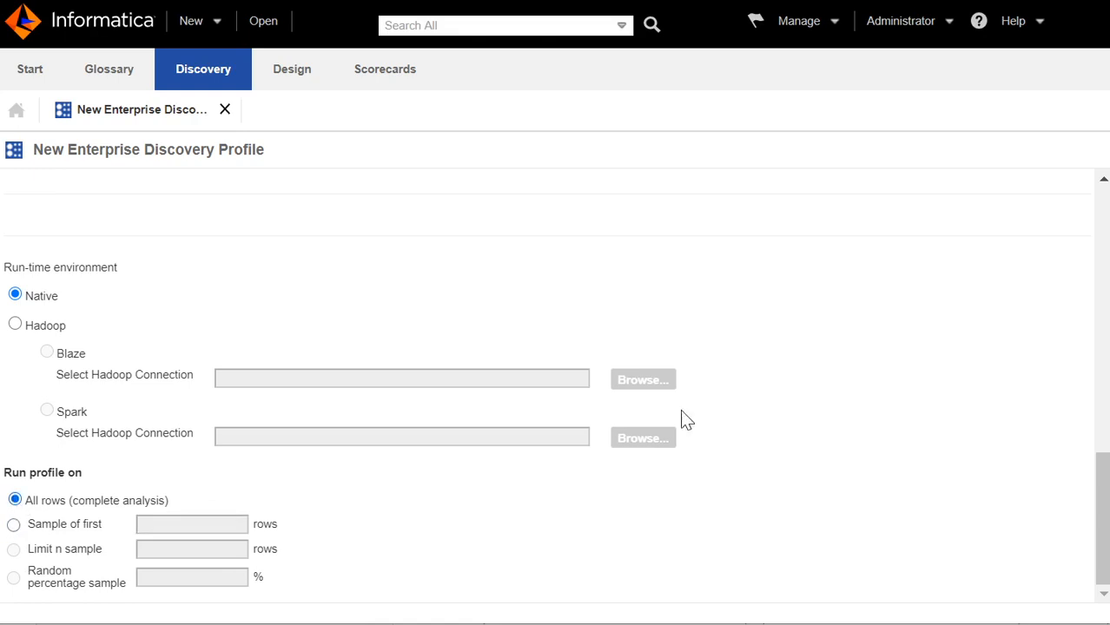
Save and run the EDP_test enterprise discovery profile
{"action": "scroll", "coordinate": [687, 402], "scroll_direction": "up", "scroll_amount": 10}
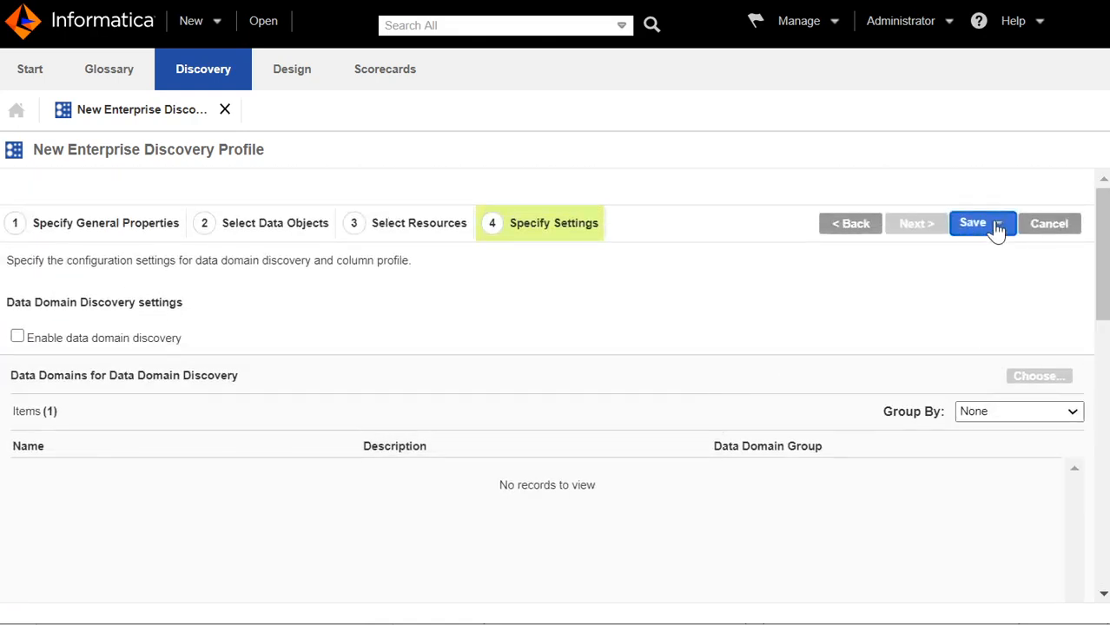
{"action": "left_click", "coordinate": [995, 230]}
{"action": "left_click", "coordinate": [1003, 284]}
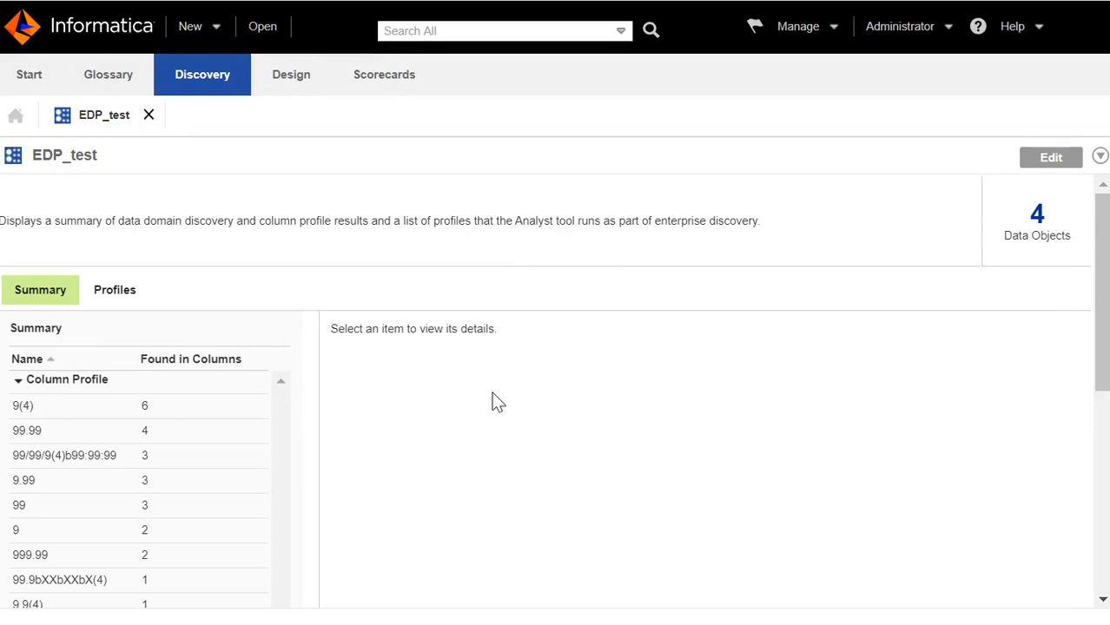
View the profiles containing the 9(4) pattern, and open Profile_ORDER_ITEMS to examine its column results and available actions
{"action": "left_click", "coordinate": [74, 414]}
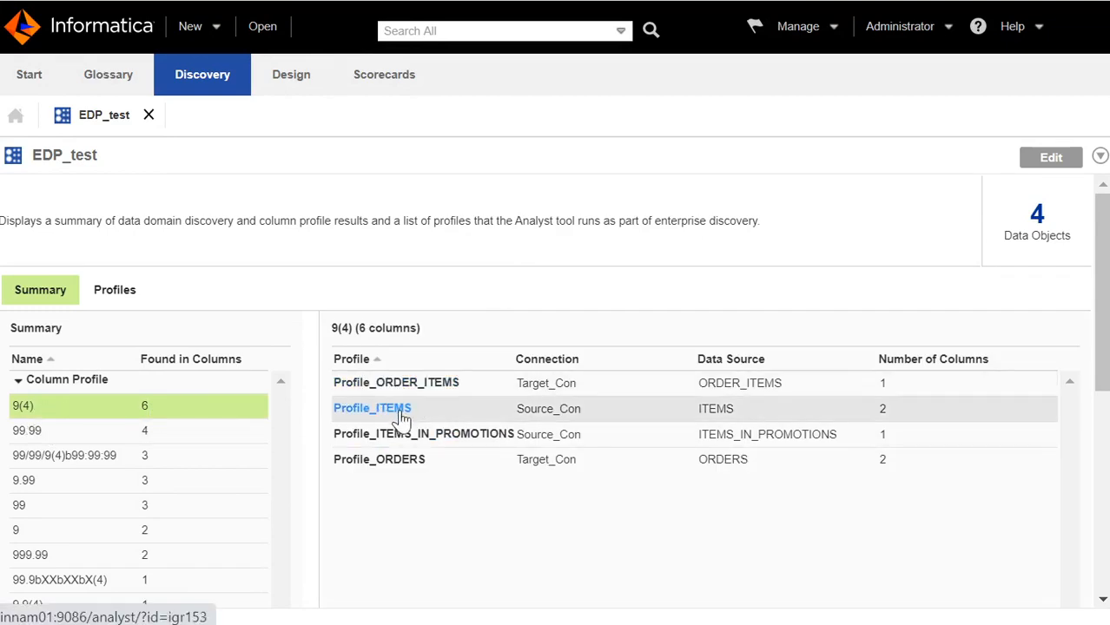
{"action": "left_click", "coordinate": [111, 294]}
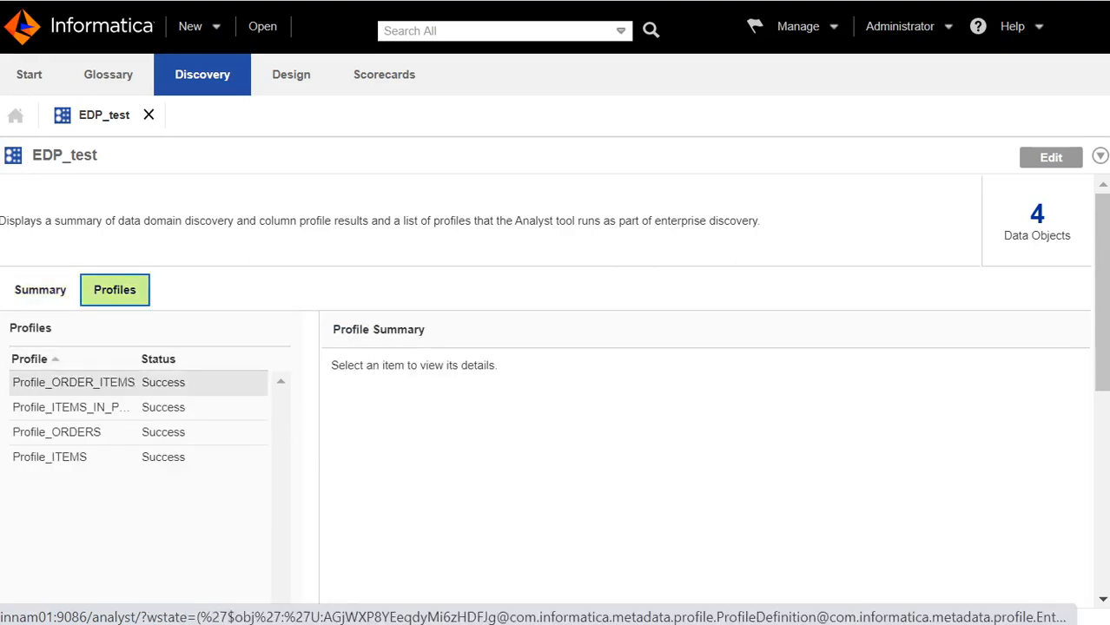
{"action": "left_click", "coordinate": [122, 383]}
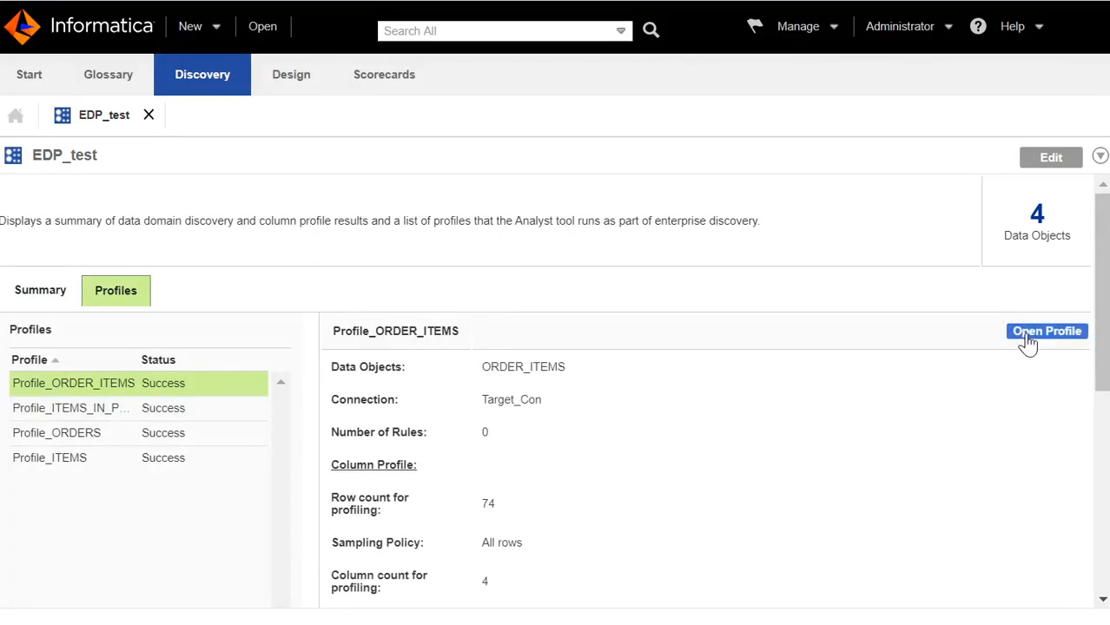
{"action": "left_click", "coordinate": [1027, 340]}
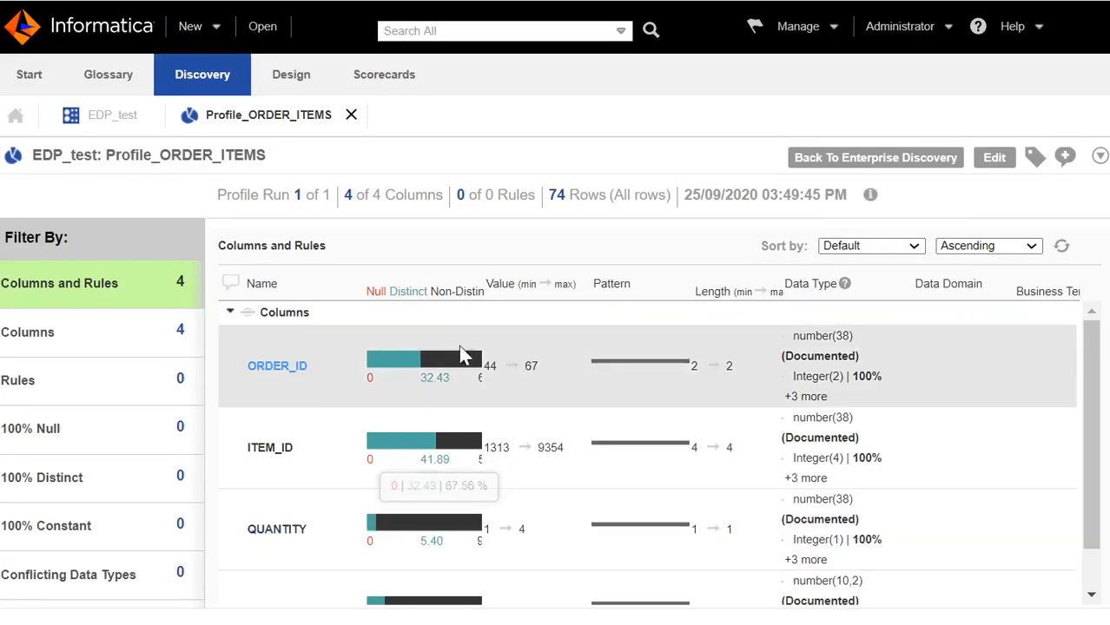
{"action": "left_click", "coordinate": [1099, 156]}
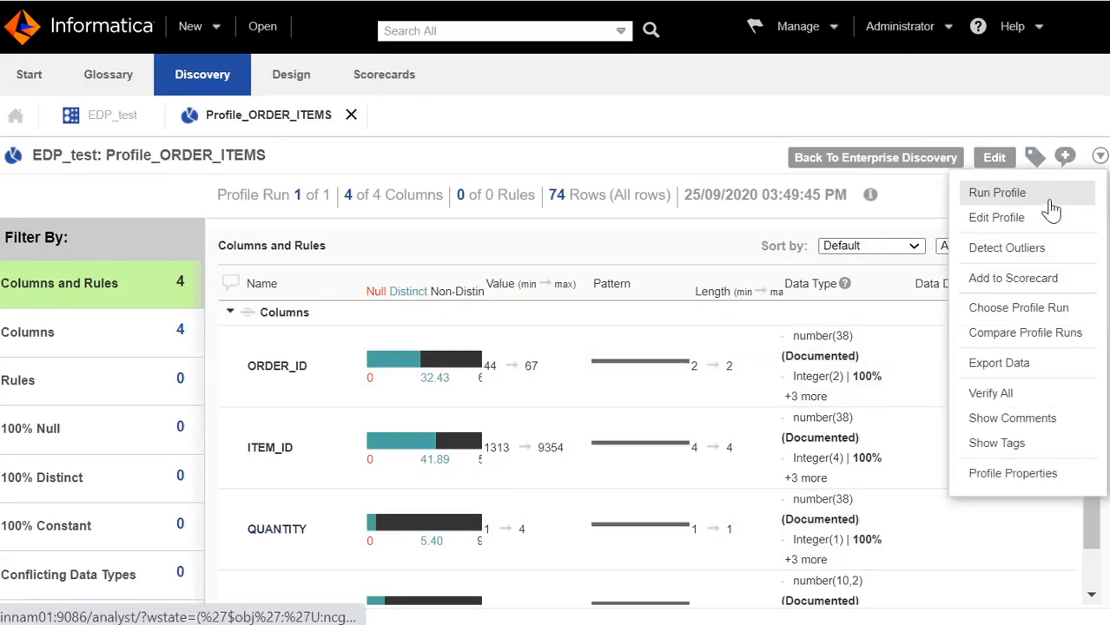
Return to the EDP_test enterprise discovery, try applying global settings to all profiles in its edit settings, and discard the edit
{"action": "left_click", "coordinate": [898, 172]}
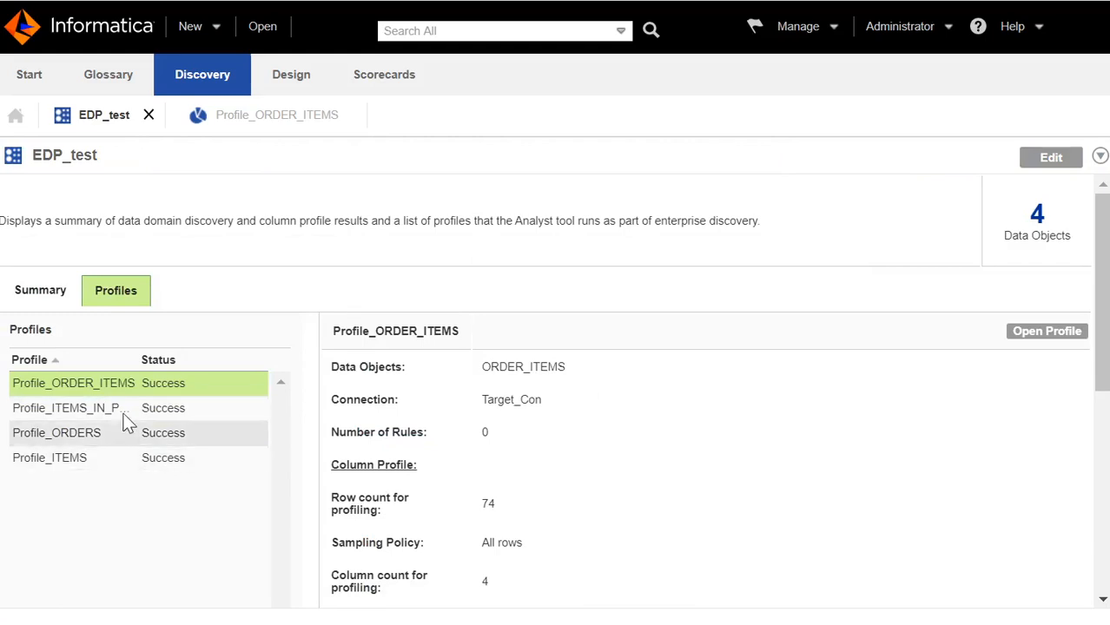
{"action": "left_click", "coordinate": [1049, 160]}
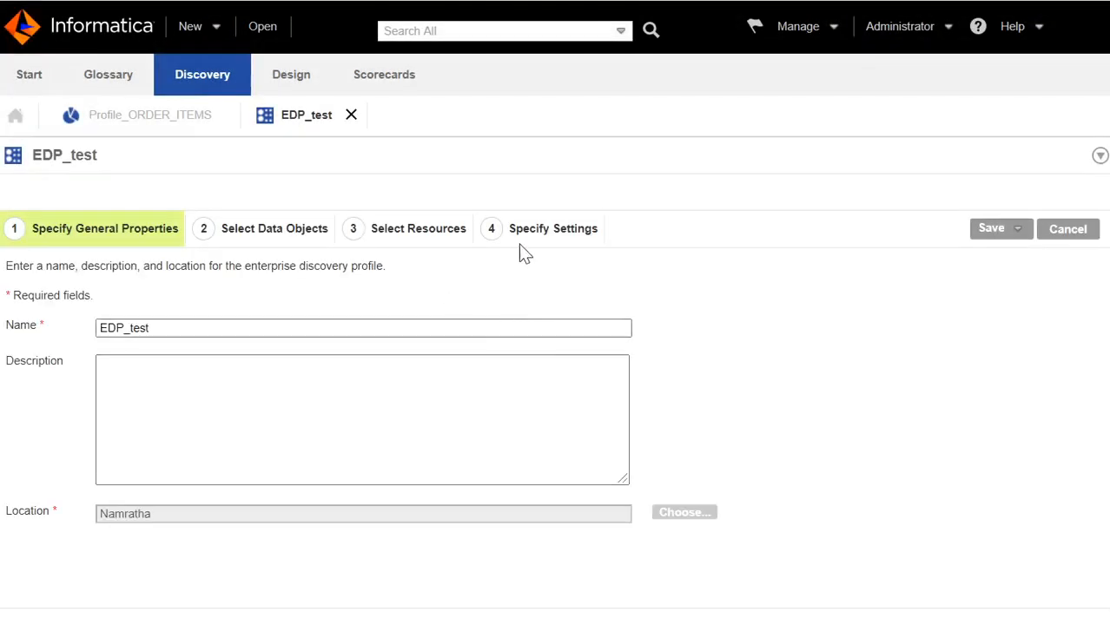
{"action": "left_click", "coordinate": [545, 237]}
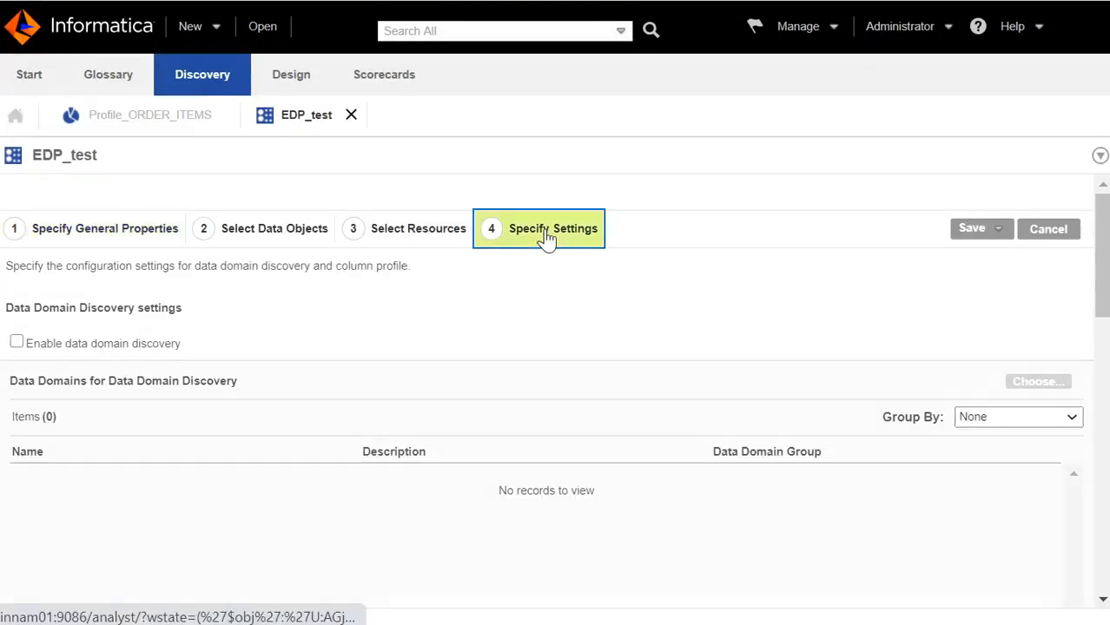
{"action": "scroll", "coordinate": [567, 347], "scroll_direction": "down", "scroll_amount": 10}
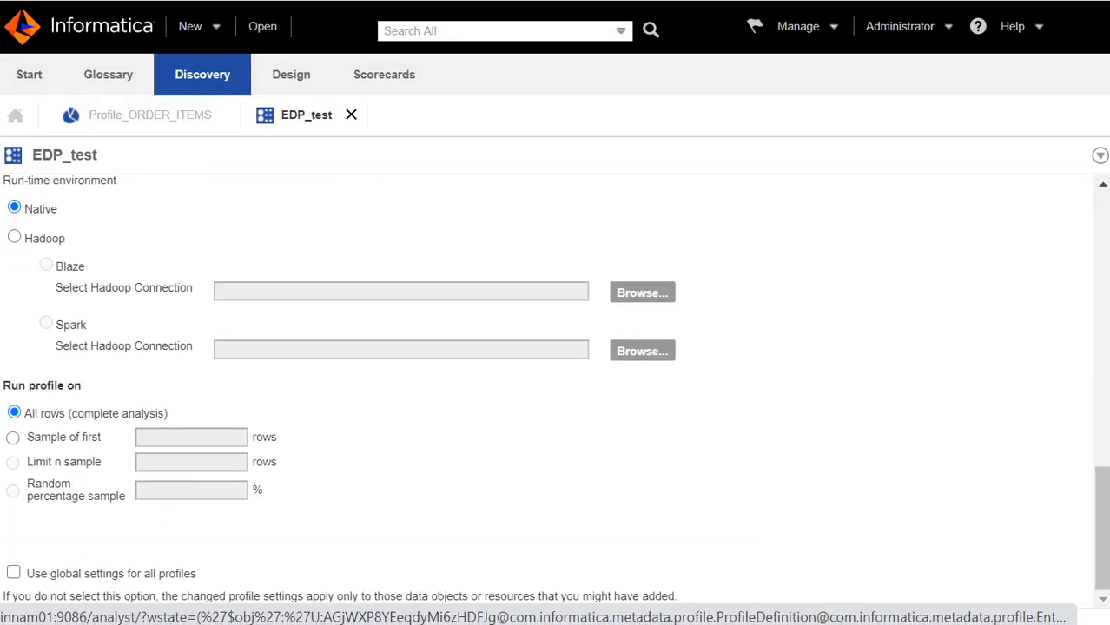
{"action": "left_click", "coordinate": [13, 572]}
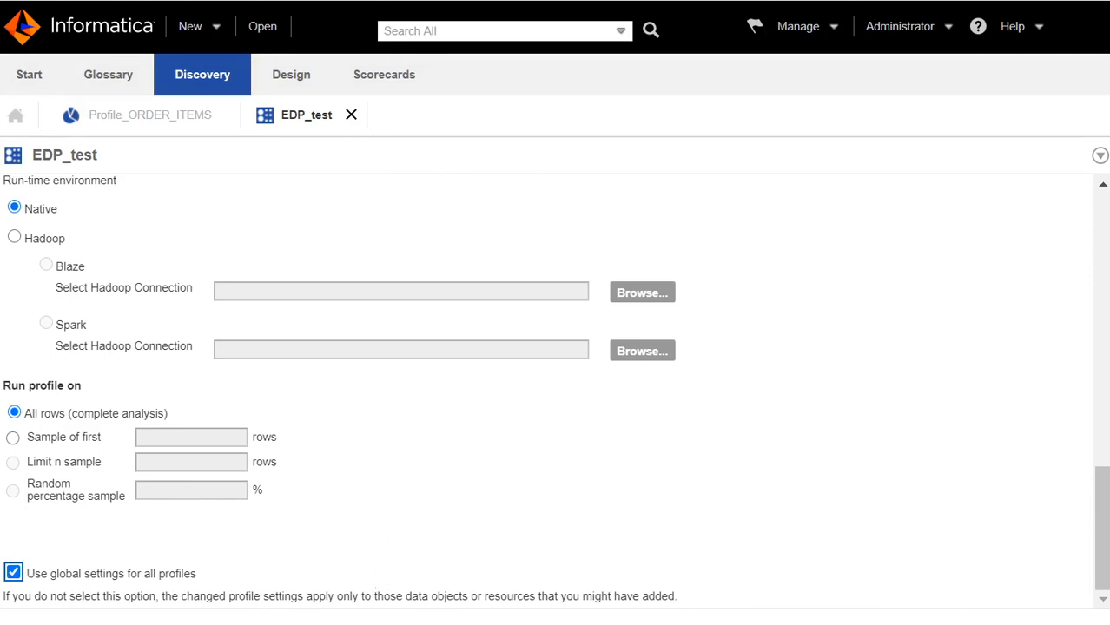
{"action": "scroll", "coordinate": [329, 525], "scroll_direction": "up", "scroll_amount": 10}
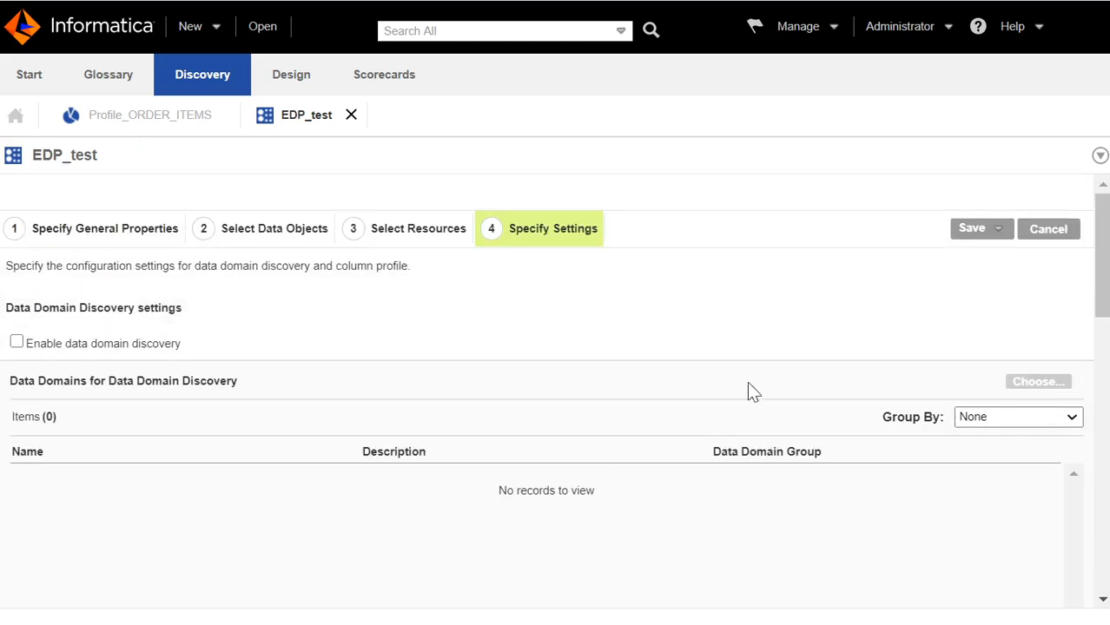
{"action": "left_click", "coordinate": [1042, 235]}
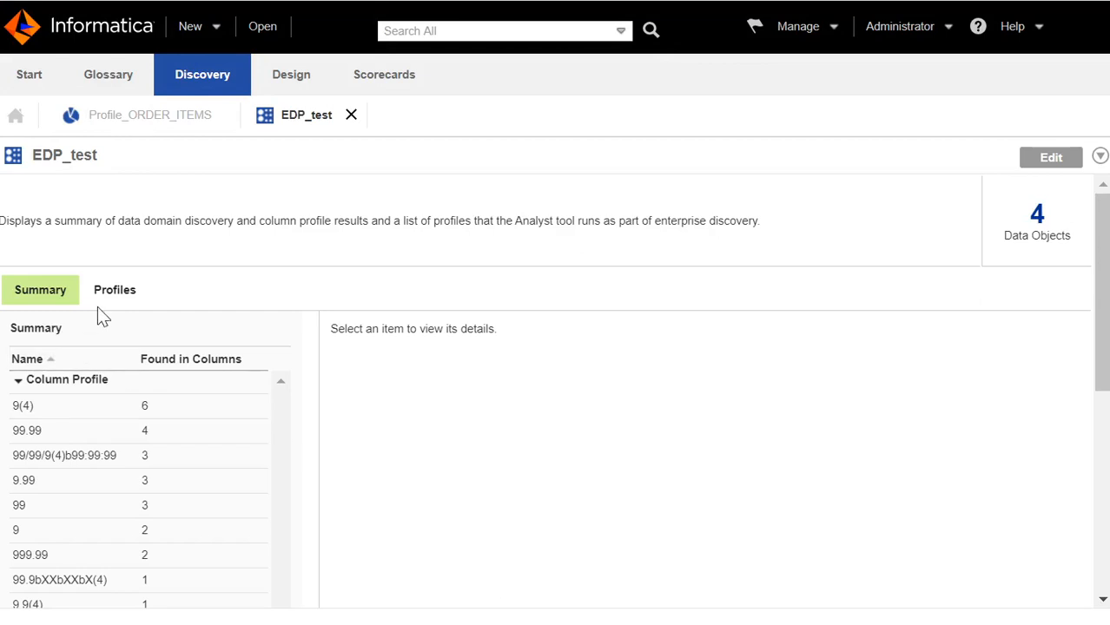
View the list of profiles run by EDP_test and select Profile_ORDER_ITEMS to examine its details
{"action": "left_click", "coordinate": [114, 292]}
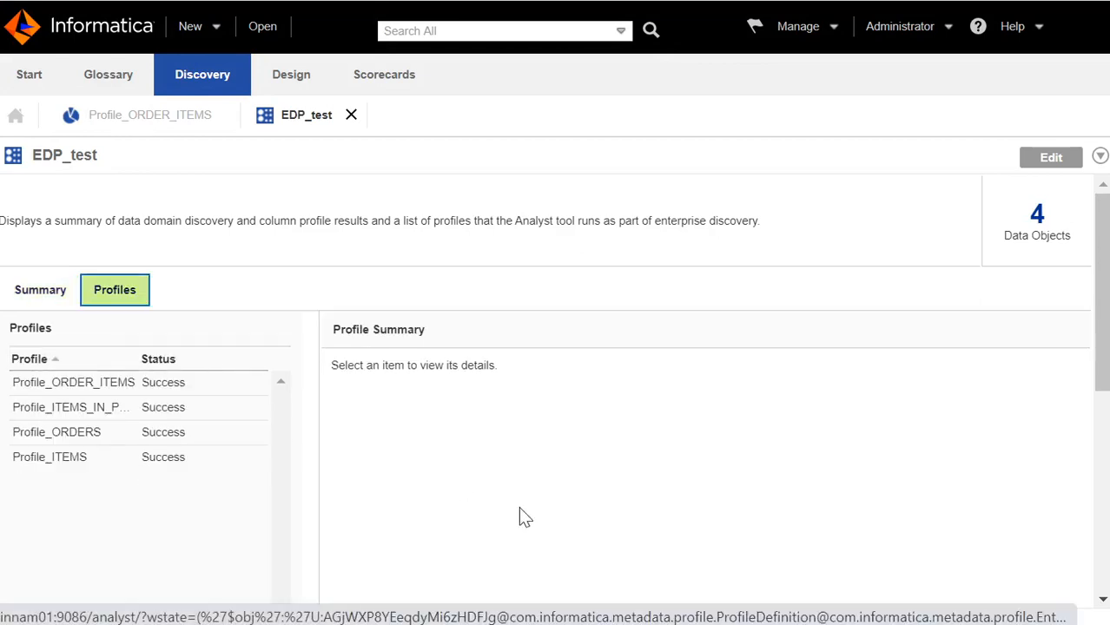
{"action": "left_click", "coordinate": [73, 383]}
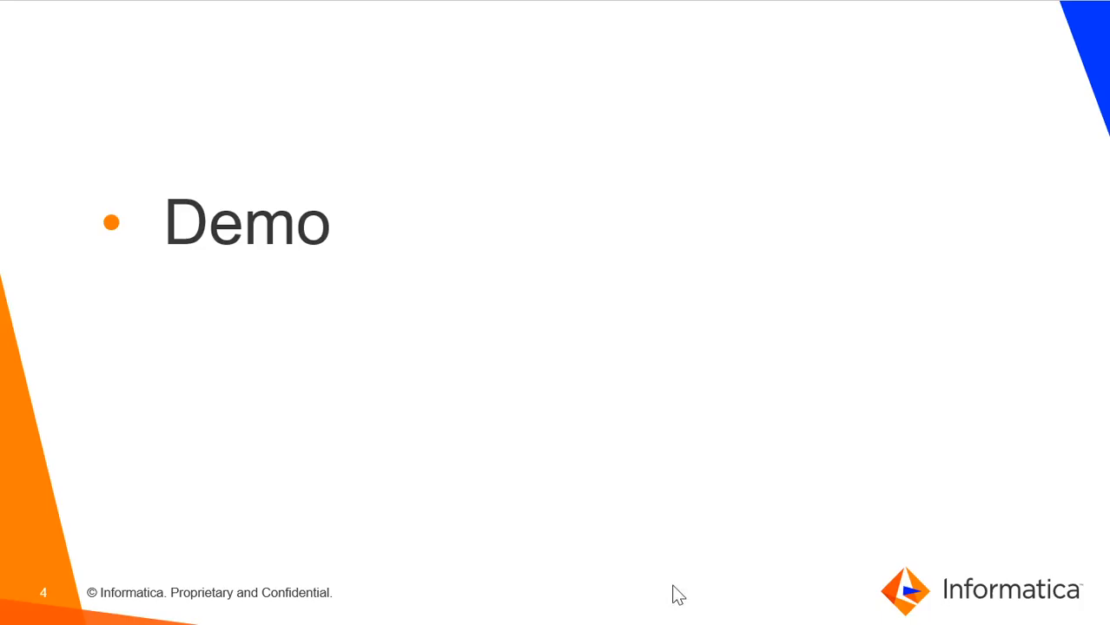
{"action": "key", "text": "Right"}
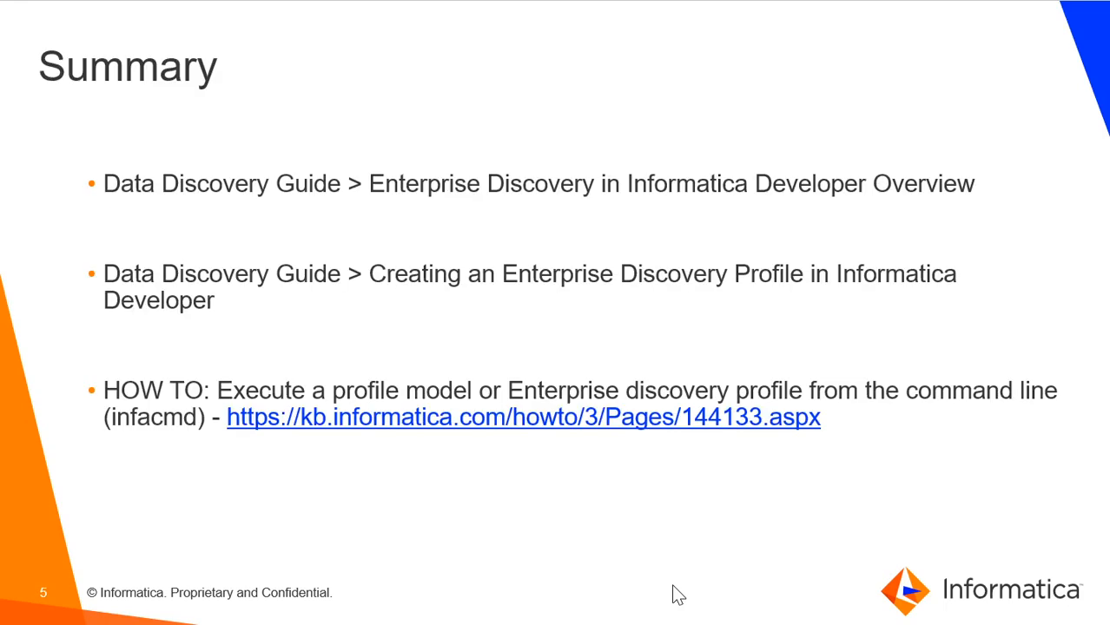